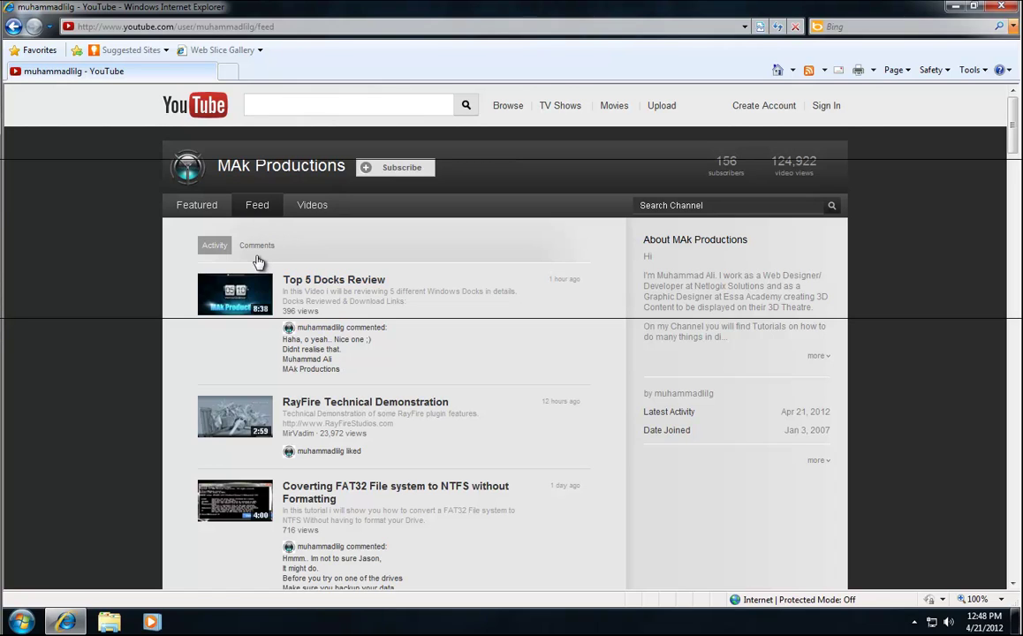
Step: Filter the channel feed to comments, select the WMP 12 install question, and minimize Internet Explorer
{"action": "left_click", "coordinate": [256, 246]}
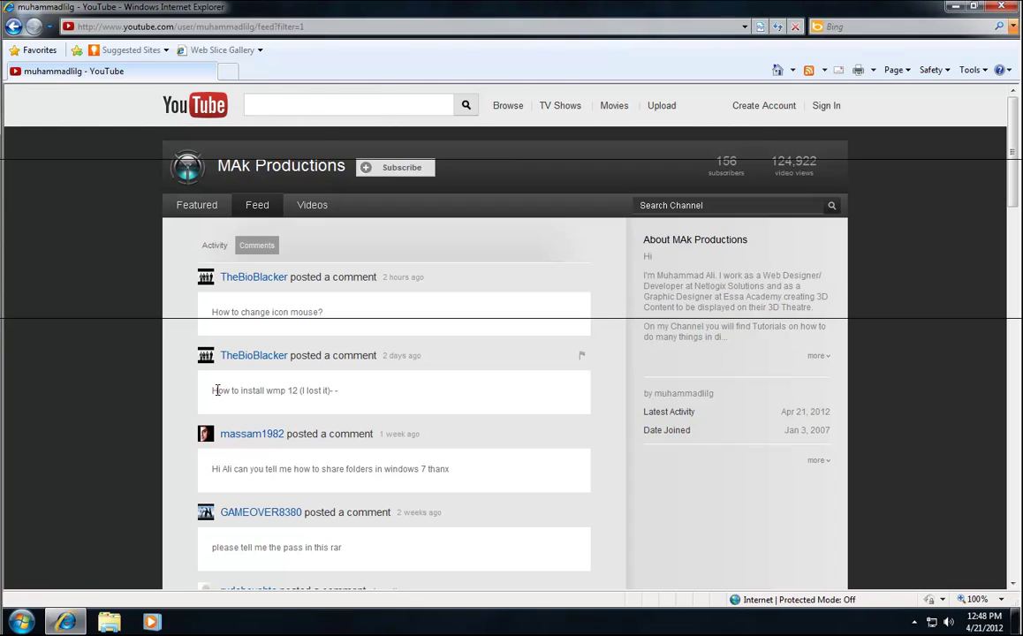
{"action": "left_click_drag", "start_coordinate": [211, 391], "coordinate": [343, 390]}
{"action": "left_click", "coordinate": [352, 393]}
{"action": "key", "text": "super+d"}
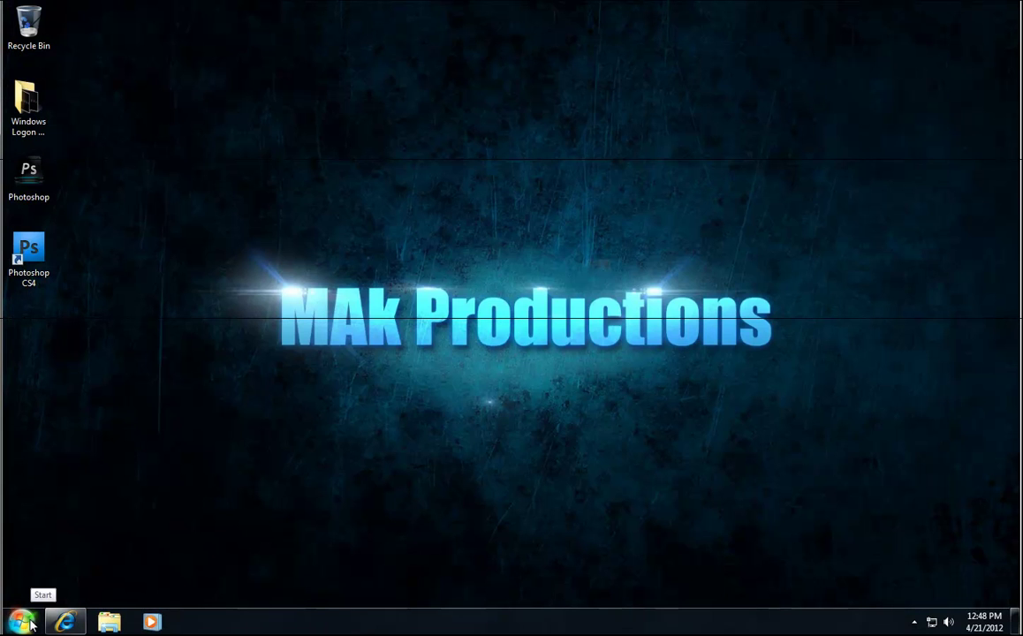
Step: Open Control Panel, search for 'feature', and open Turn Windows features on or off
{"action": "left_click", "coordinate": [22, 622]}
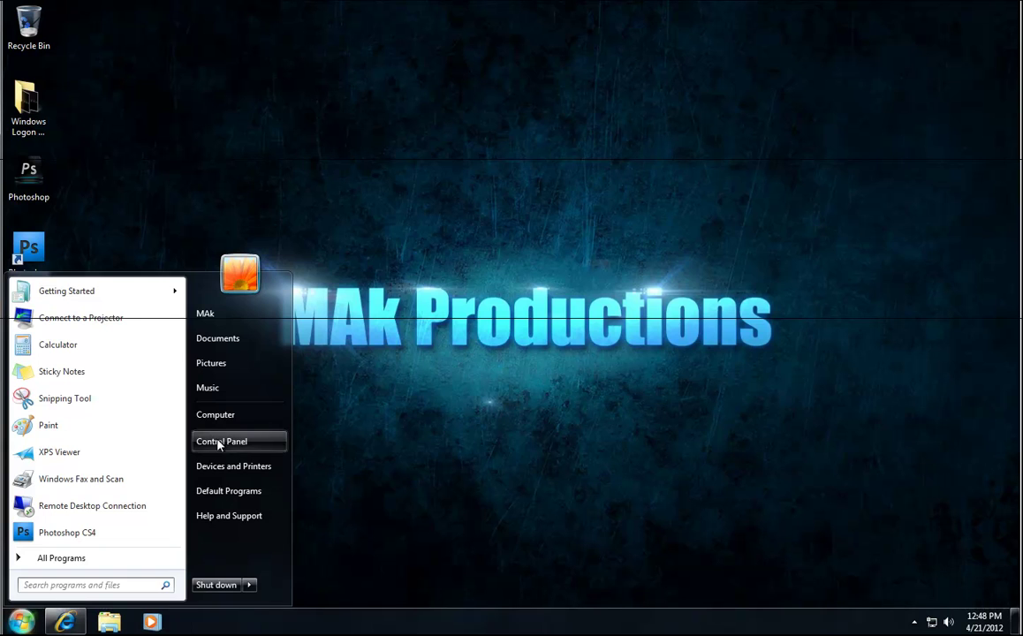
{"action": "left_click", "coordinate": [218, 445]}
{"action": "left_click", "coordinate": [683, 130]}
{"action": "type", "text": "fea"}
{"action": "type", "text": "utre"}
{"action": "key", "text": "ctrl+a"}
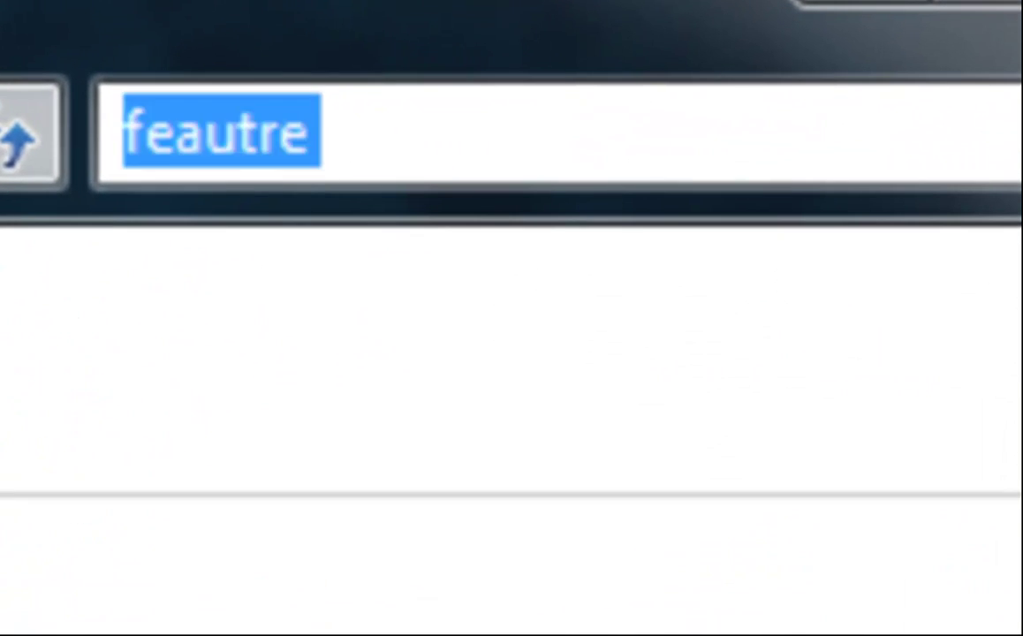
{"action": "type", "text": "feature"}
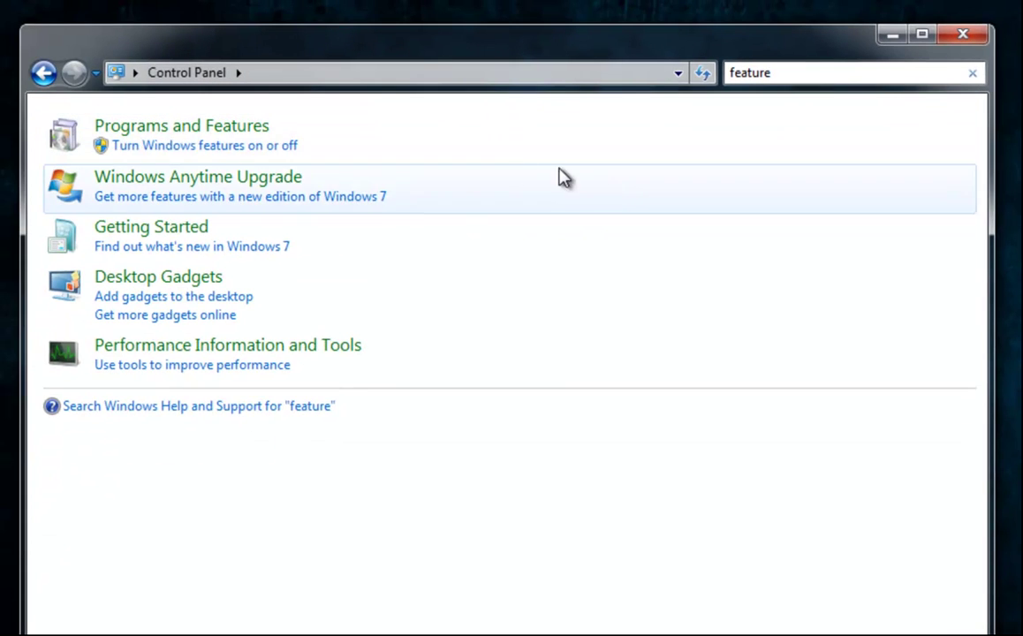
{"action": "left_click", "coordinate": [230, 145]}
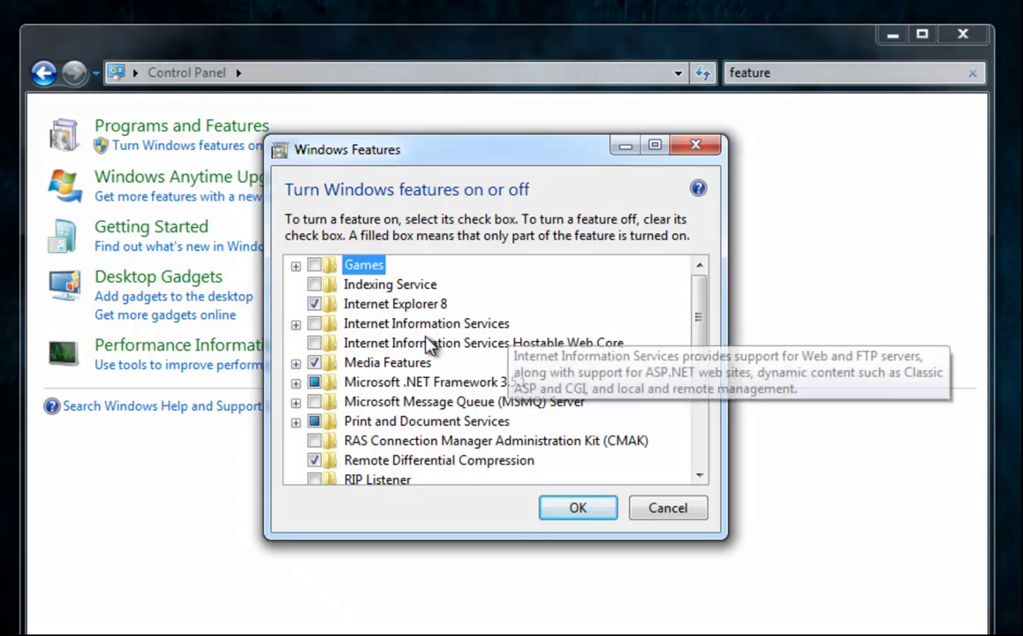
Step: Under Media Features, untick Windows Media Center and Windows Media Player, confirm both, and apply
{"action": "left_click", "coordinate": [362, 364]}
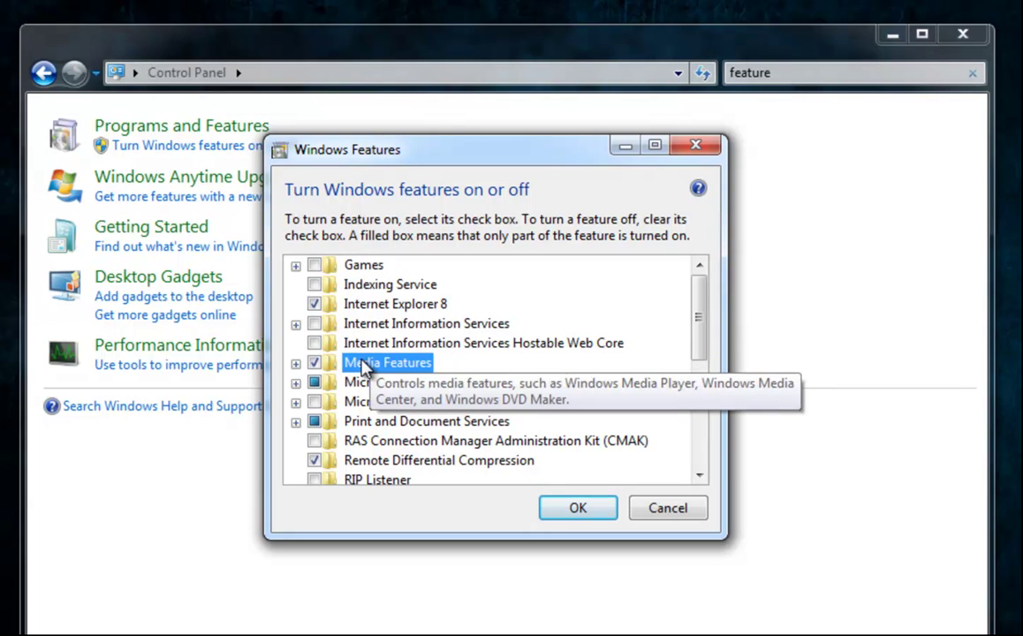
{"action": "left_click", "coordinate": [295, 363]}
{"action": "left_click", "coordinate": [337, 422]}
{"action": "left_click", "coordinate": [534, 411]}
{"action": "left_click", "coordinate": [336, 422]}
{"action": "left_click", "coordinate": [574, 412]}
{"action": "left_click", "coordinate": [585, 505]}
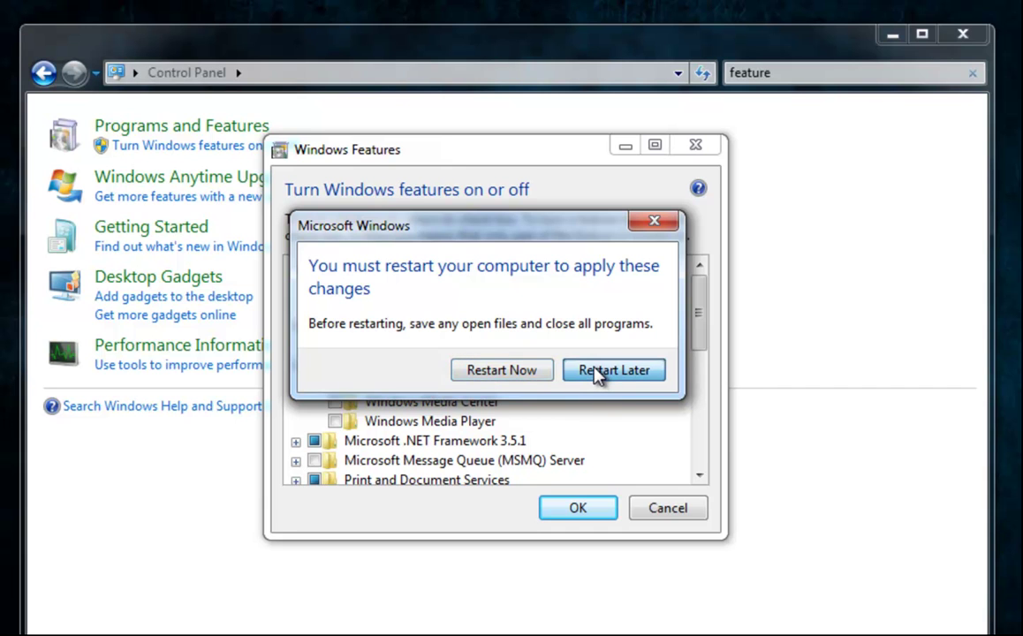
Step: Postpone the restart, close Control Panel, then restart Windows from the Start menu
{"action": "left_click", "coordinate": [598, 374]}
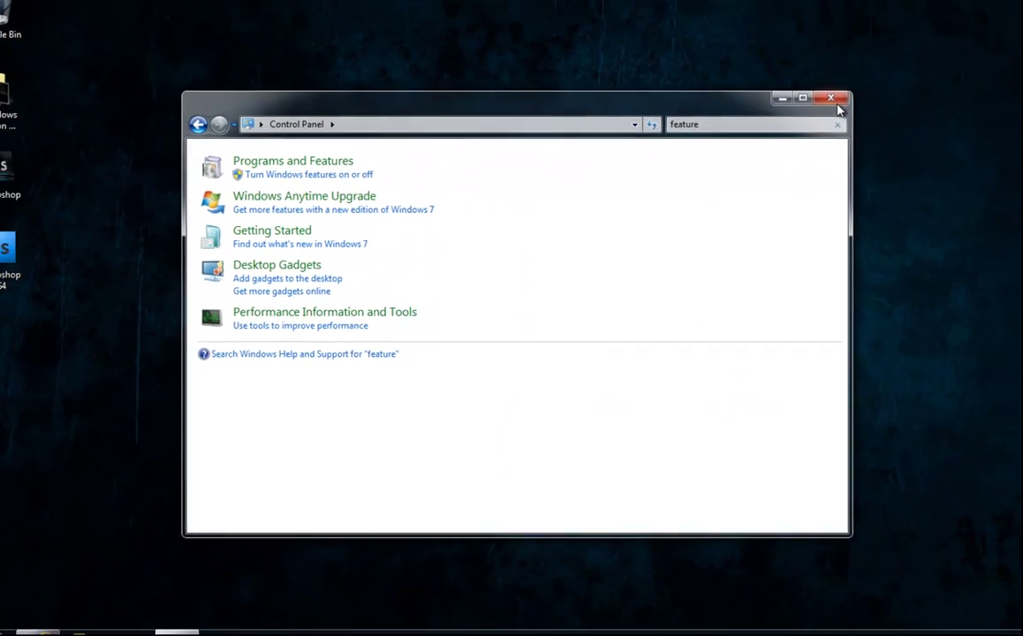
{"action": "left_click", "coordinate": [942, 44]}
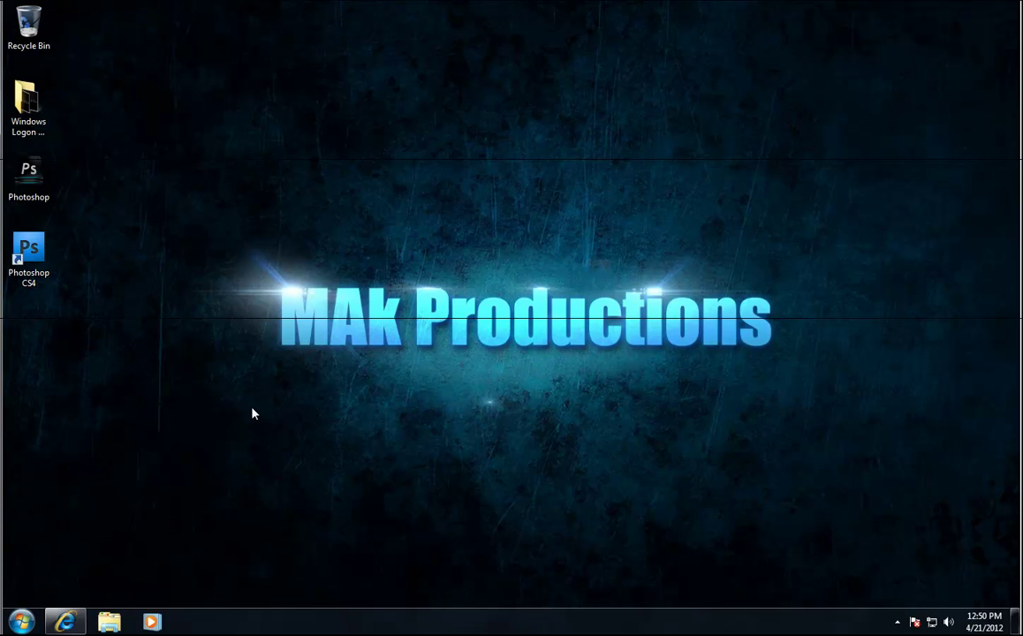
{"action": "left_click", "coordinate": [21, 622]}
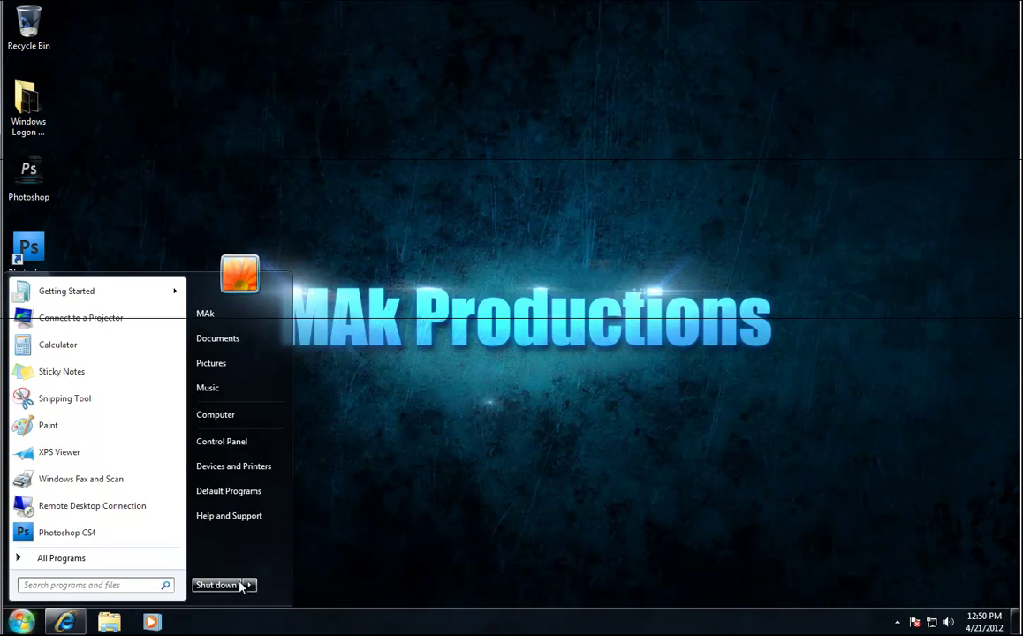
{"action": "mouse_move", "coordinate": [260, 586]}
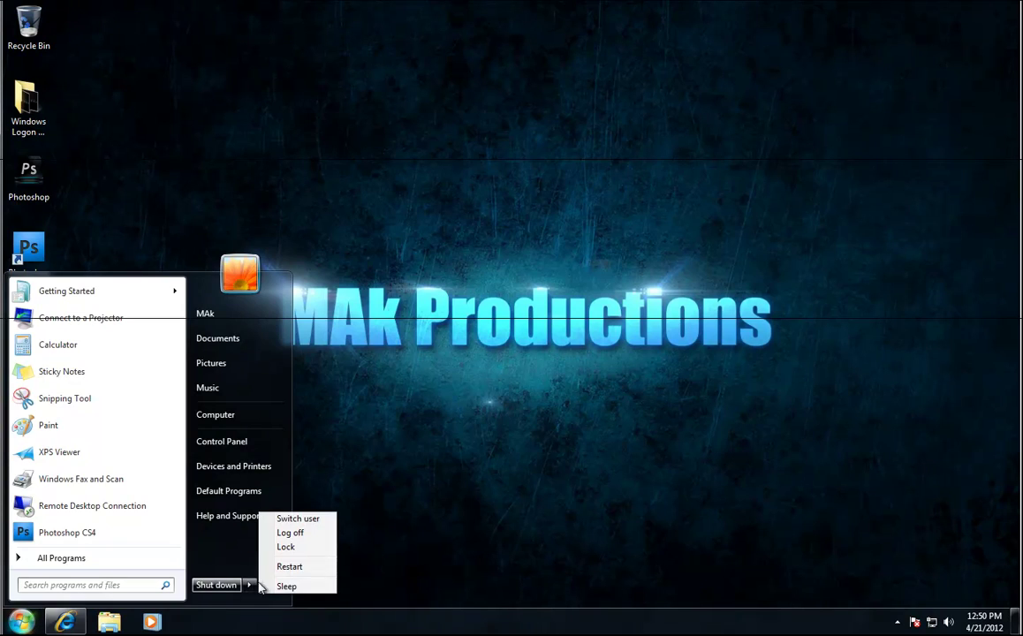
{"action": "left_click", "coordinate": [305, 569]}
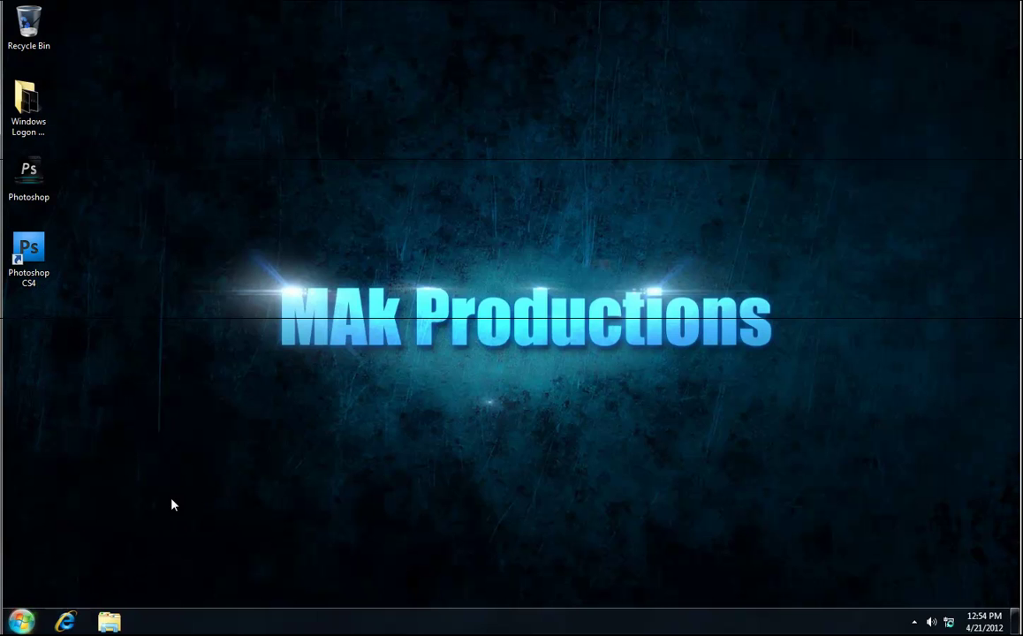
Step: Try opening Wildlife.wmv in Videos > Sample Videos, dismiss the cannot-open error, and minimize Explorer
{"action": "key", "text": "super"}
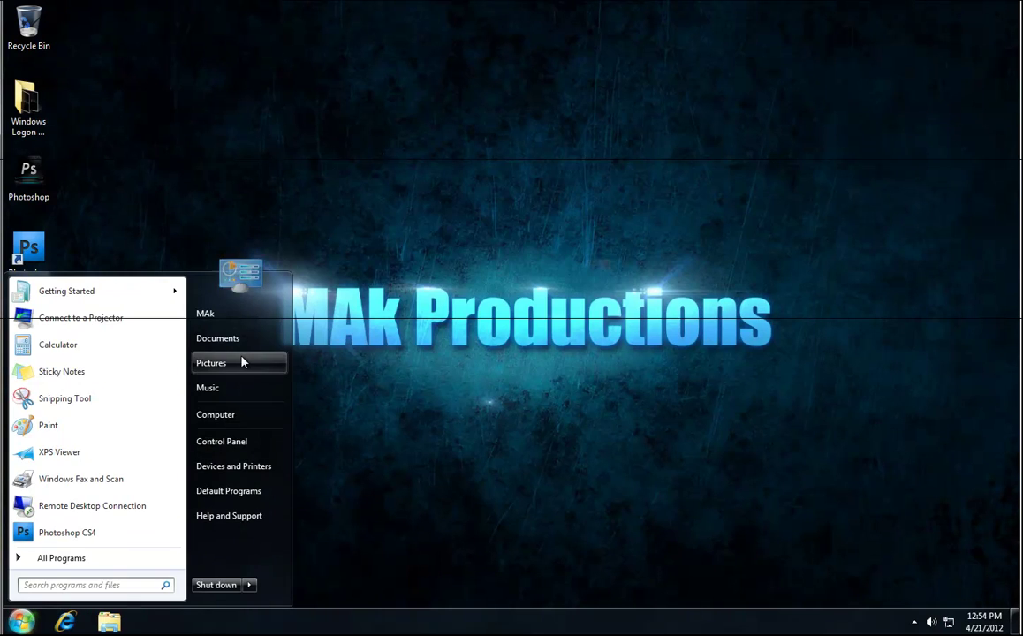
{"action": "left_click", "coordinate": [245, 362]}
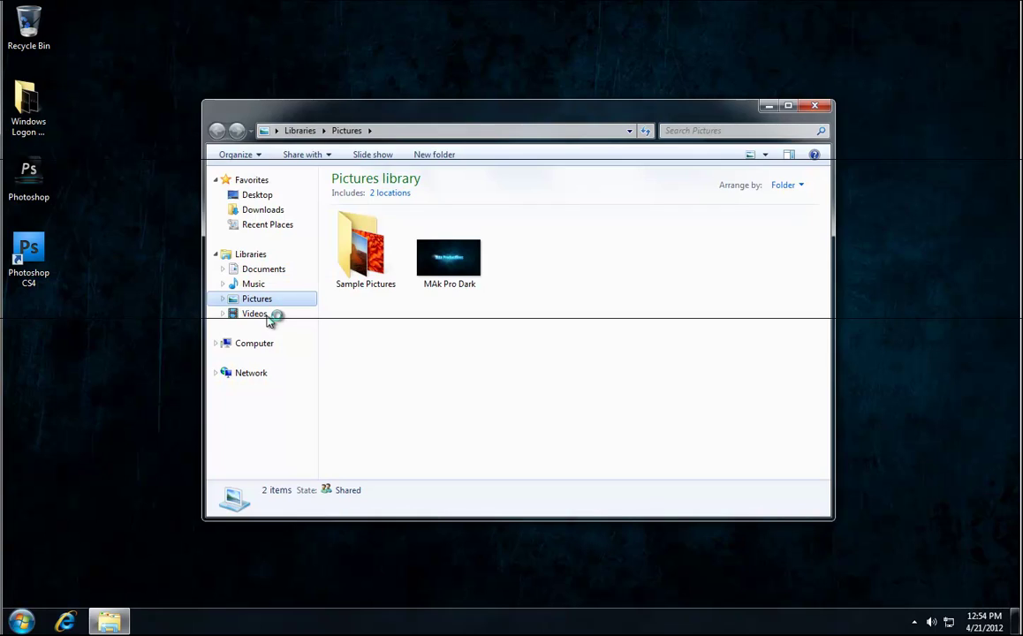
{"action": "left_click", "coordinate": [269, 318]}
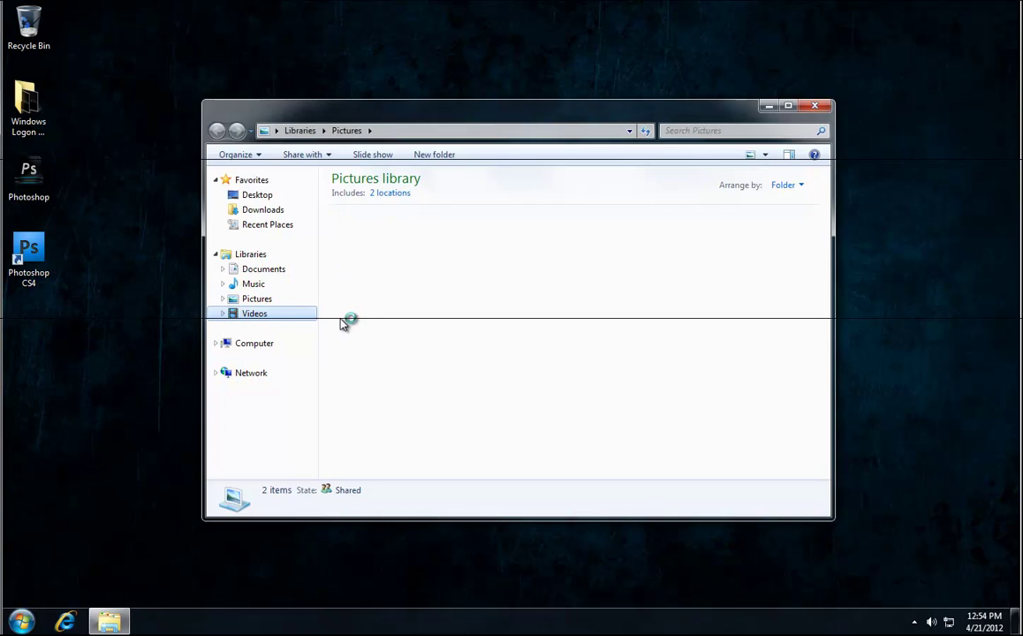
{"action": "double_click", "coordinate": [369, 294]}
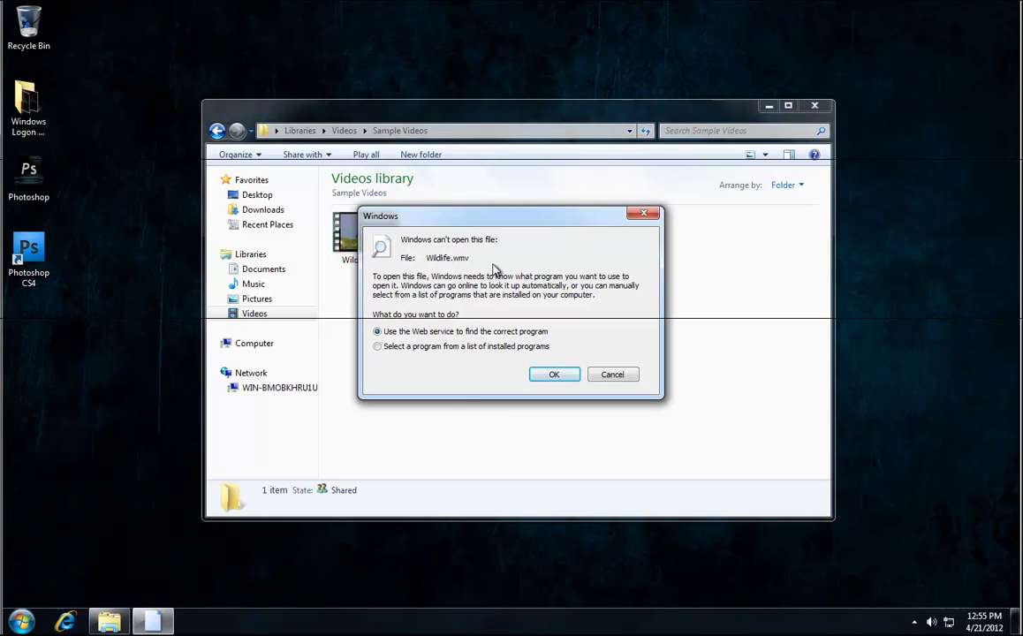
{"action": "left_click", "coordinate": [611, 375]}
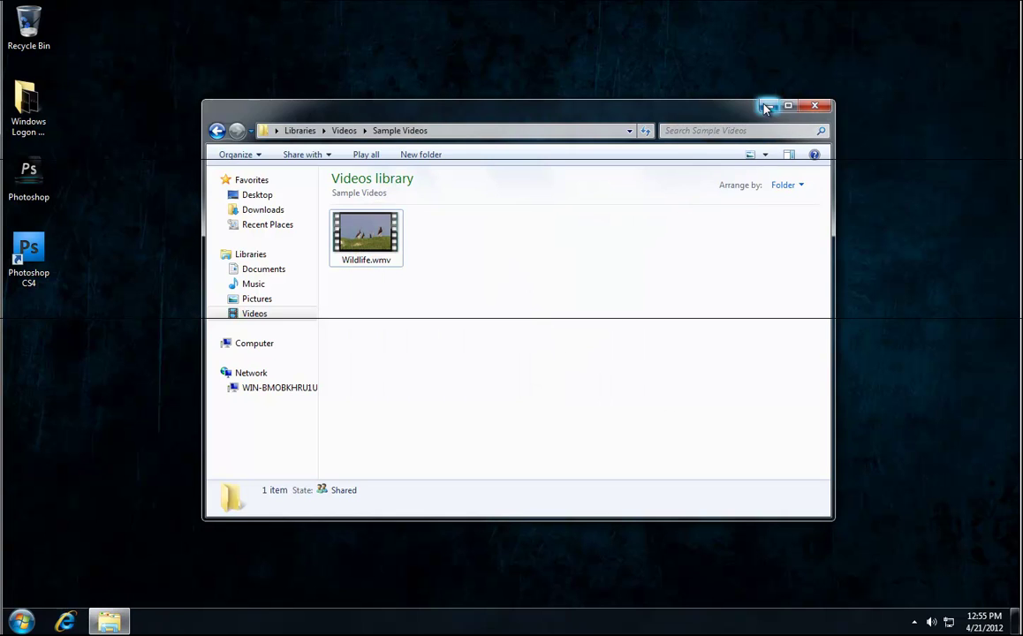
{"action": "key", "text": "alt+F4"}
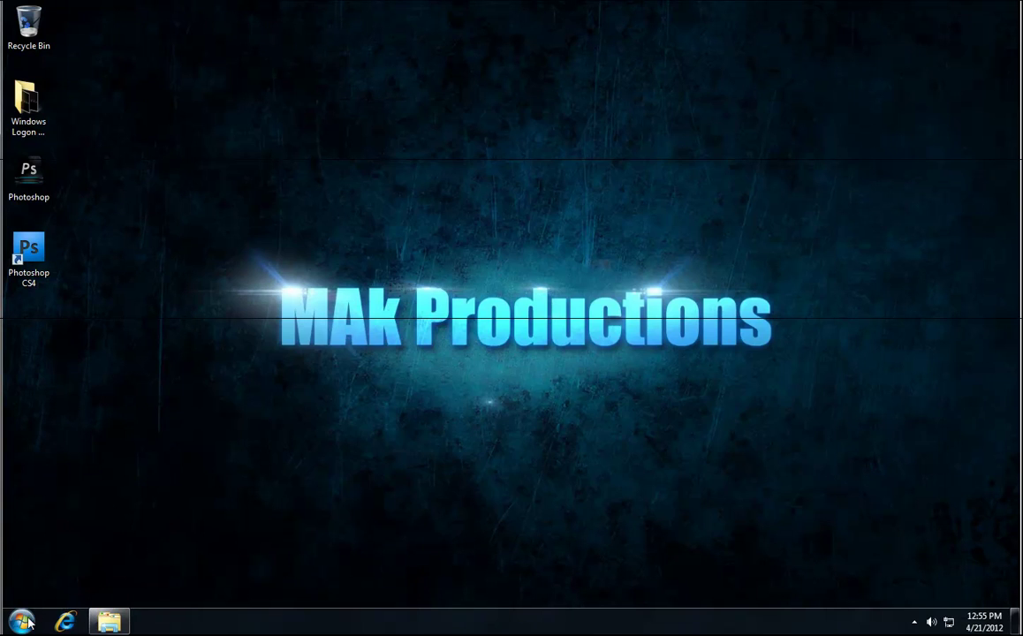
Step: Open Control Panel again, search 'feature', and open Turn Windows features on or off
{"action": "left_click", "coordinate": [22, 623]}
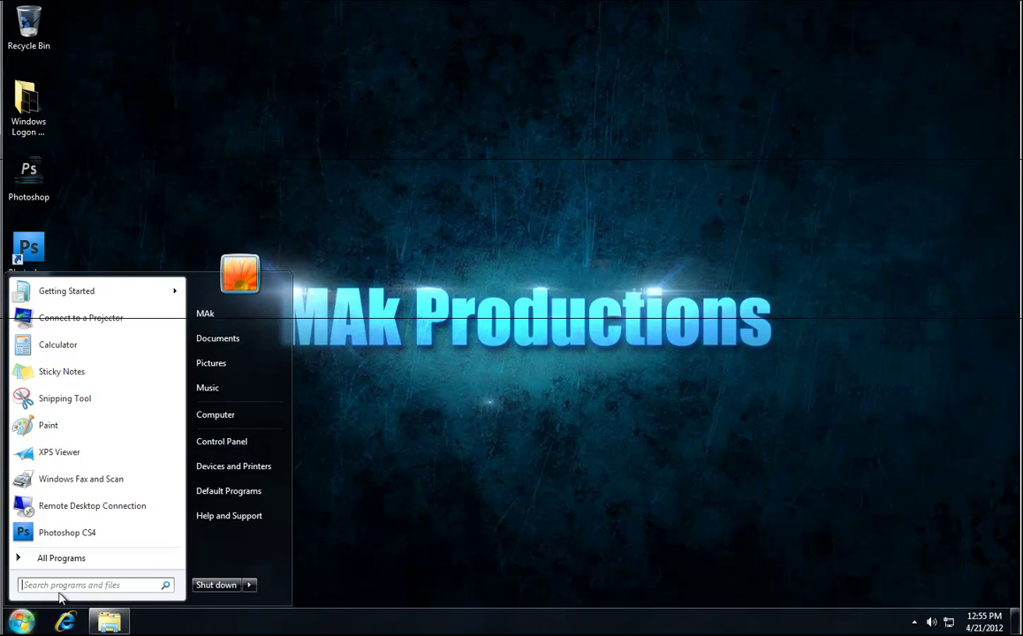
{"action": "left_click", "coordinate": [246, 441]}
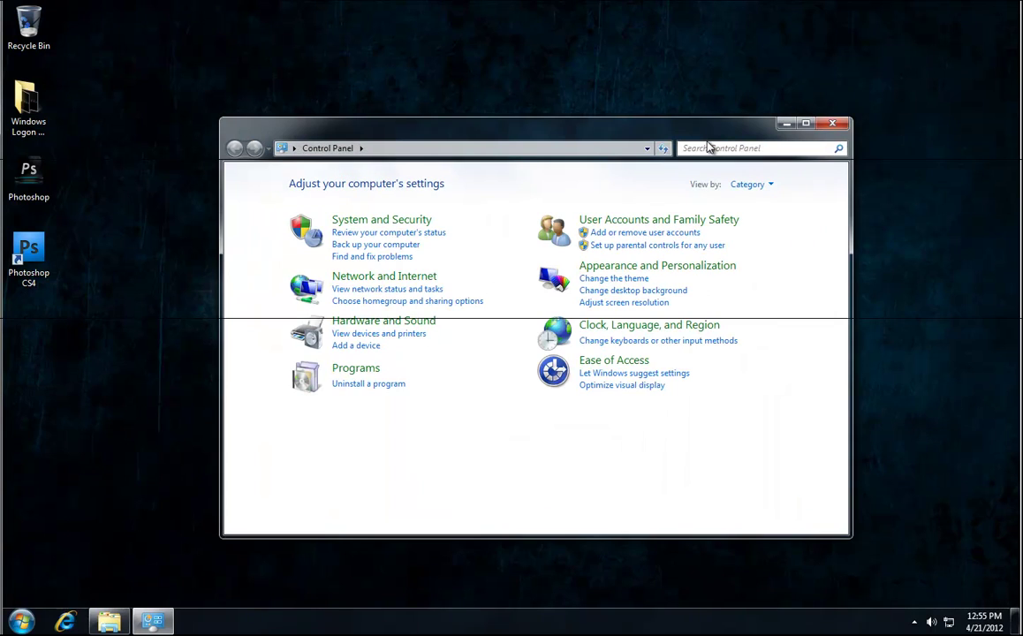
{"action": "left_click", "coordinate": [707, 146]}
{"action": "type", "text": "feature"}
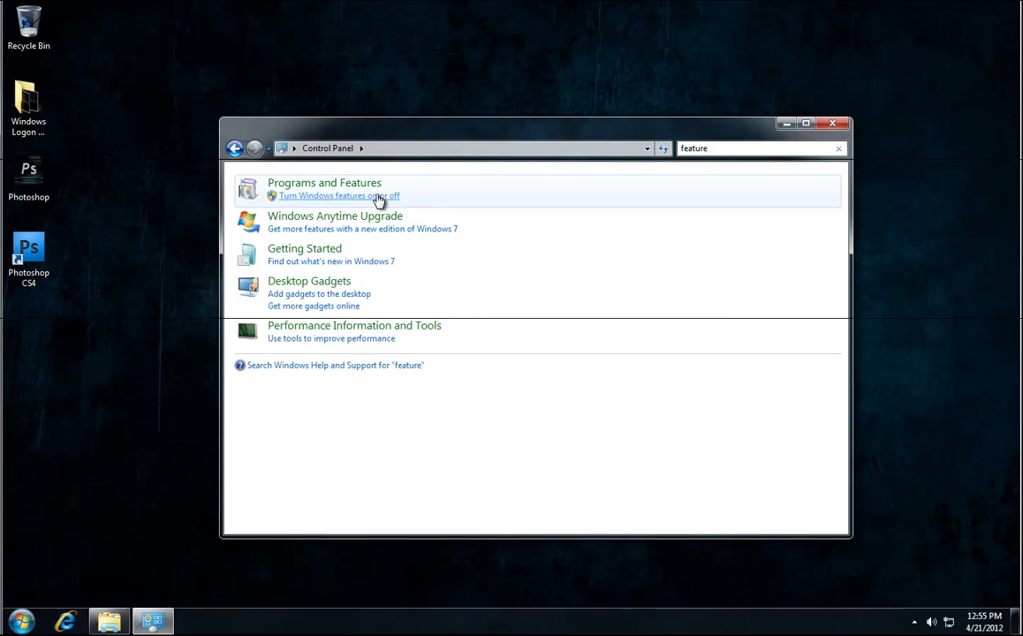
{"action": "left_click", "coordinate": [378, 197]}
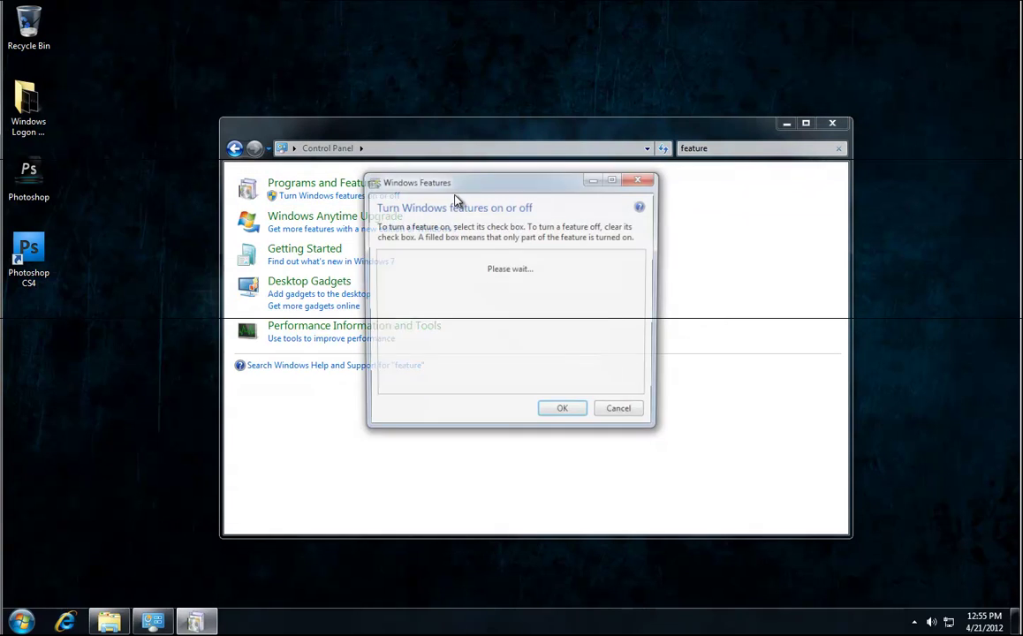
Step: Re-tick Windows Media Center and Windows Media Player under Media Features and apply the changes
{"action": "left_click", "coordinate": [440, 318]}
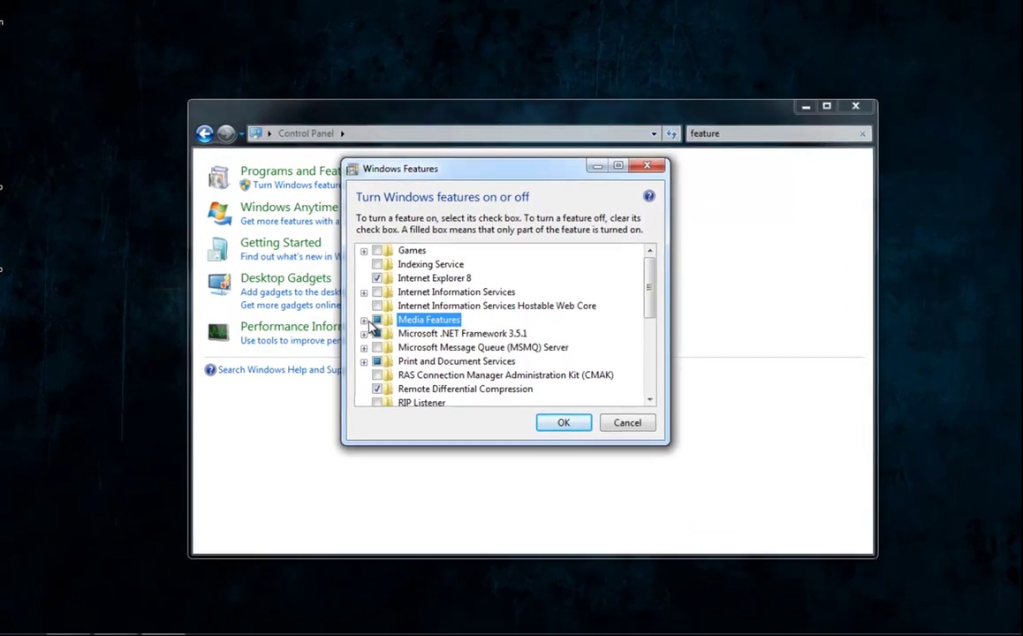
{"action": "left_click", "coordinate": [381, 319]}
{"action": "left_click", "coordinate": [294, 366]}
{"action": "left_click", "coordinate": [289, 387]}
{"action": "left_click", "coordinate": [562, 487]}
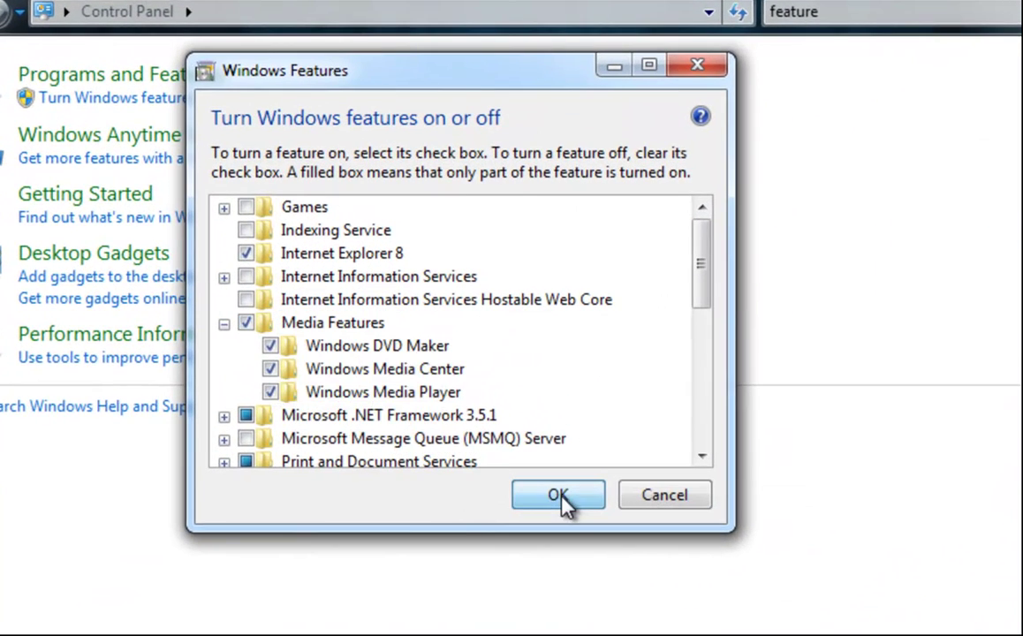
{"action": "left_click", "coordinate": [559, 497]}
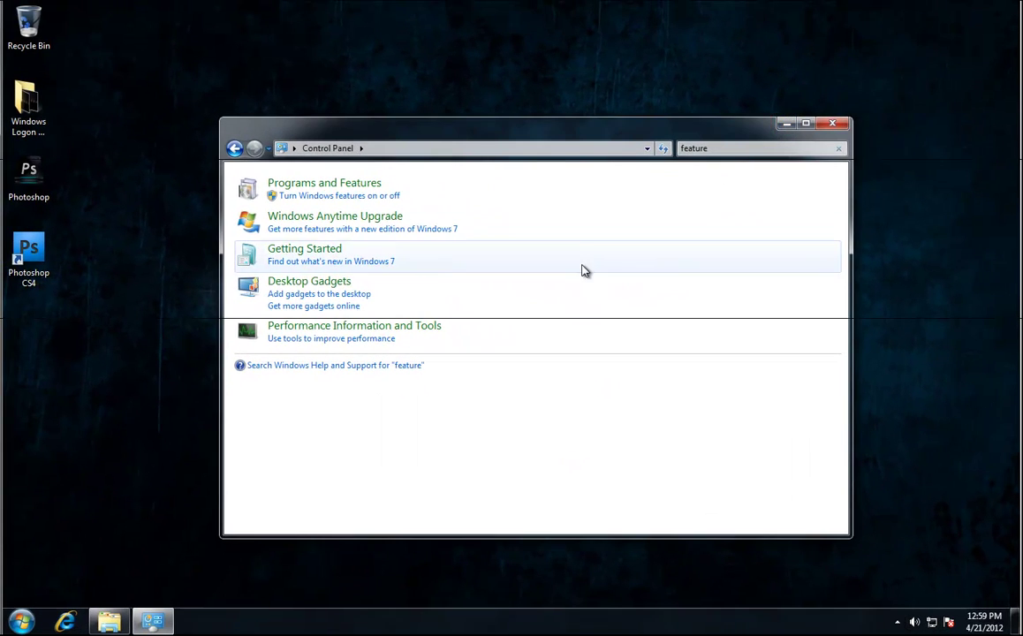
Step: Play Wildlife.wmv from the Sample Videos folder, then close Media Player and minimize Explorer
{"action": "left_click", "coordinate": [784, 124]}
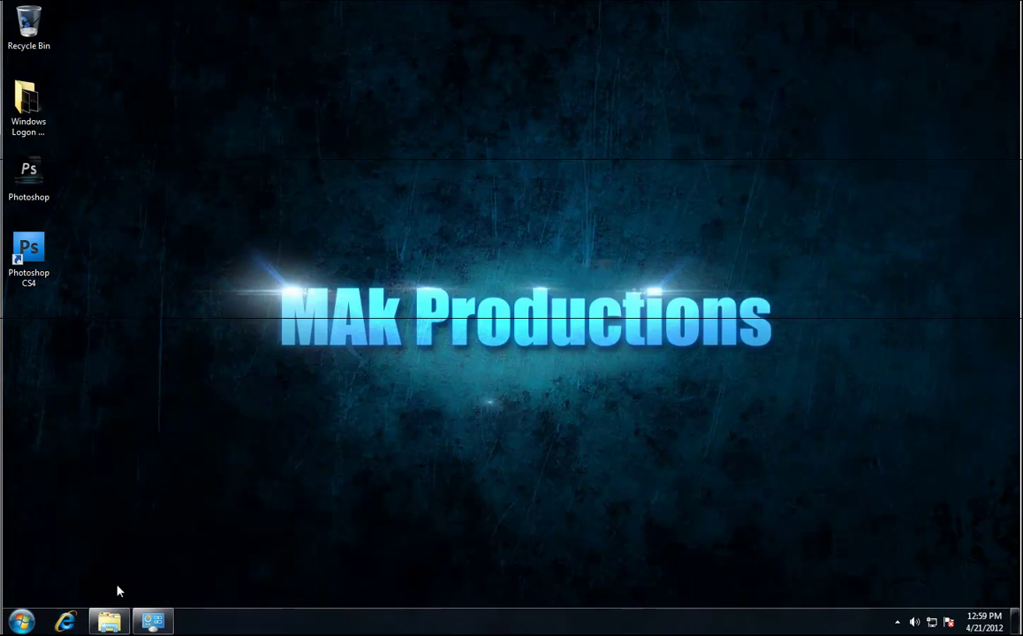
{"action": "left_click", "coordinate": [109, 621]}
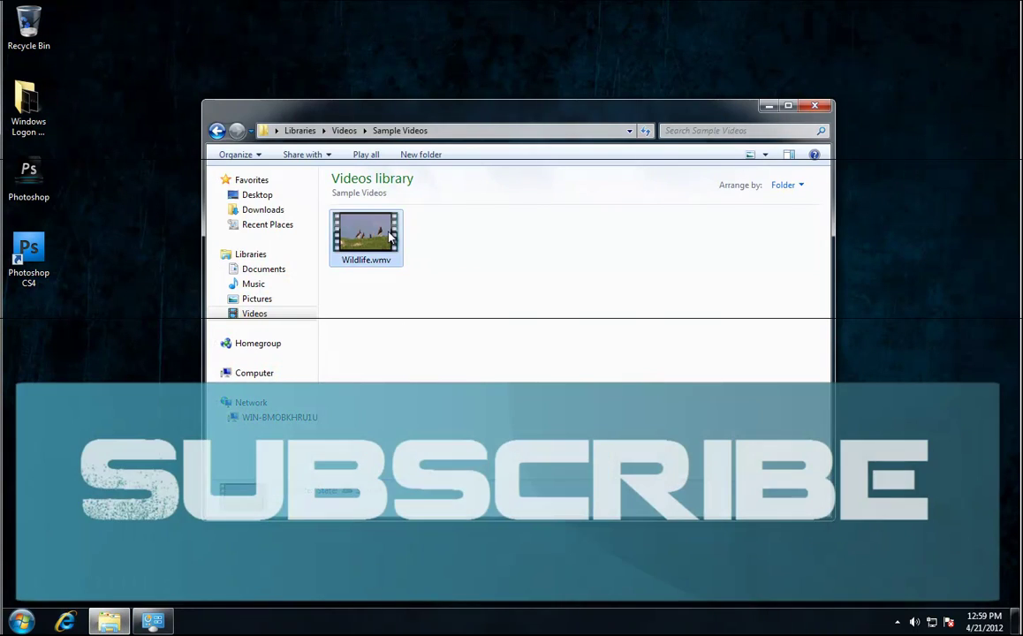
{"action": "double_click", "coordinate": [362, 232]}
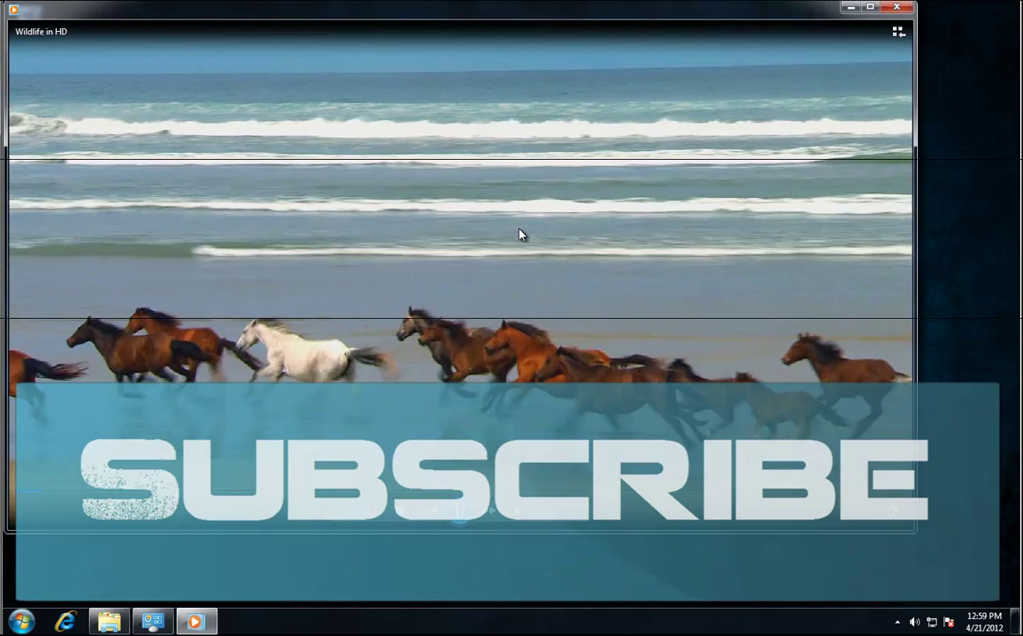
{"action": "left_click", "coordinate": [896, 9]}
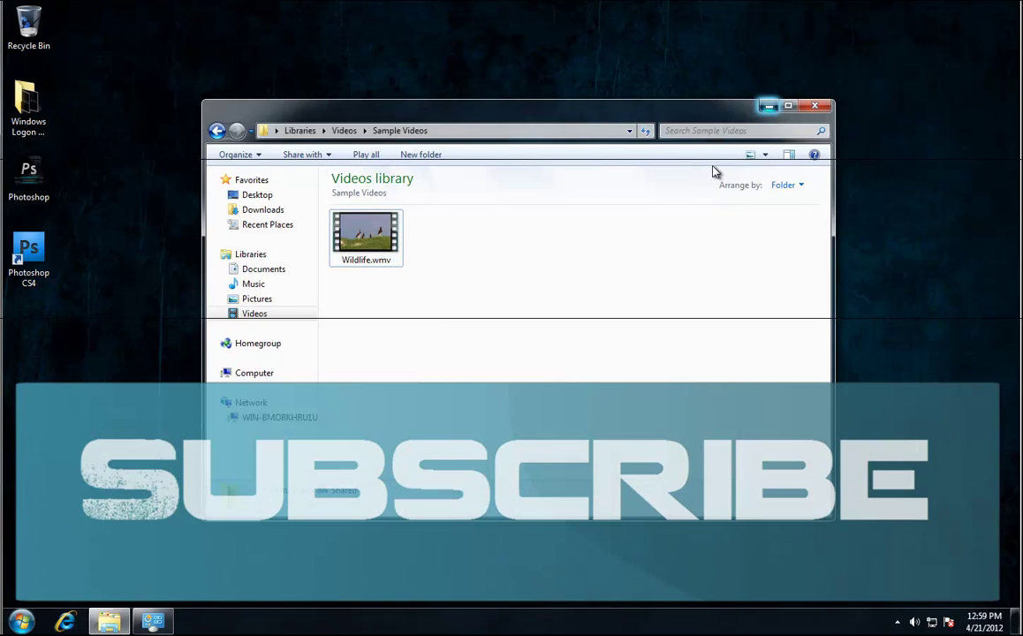
{"action": "key", "text": "alt+F4"}
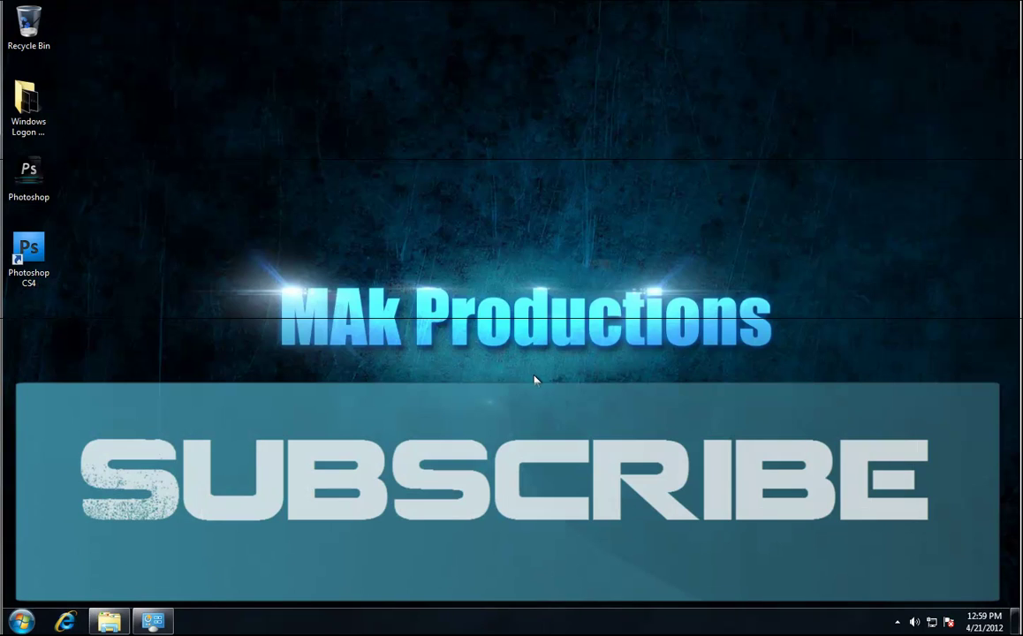